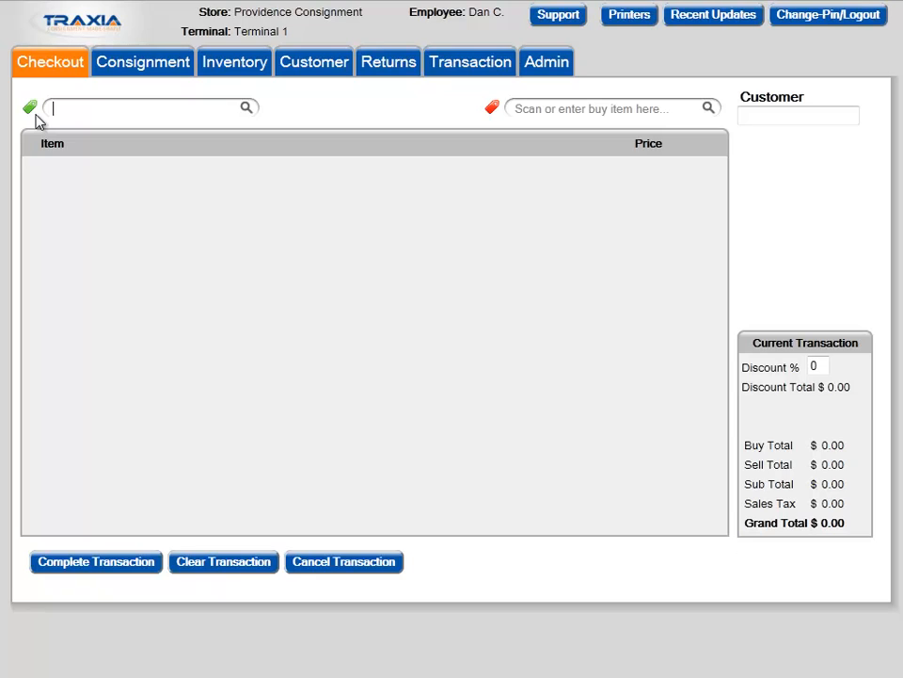
Search the sell items for "val", add the Valentino HandBag to the transaction and expand its details.
text(val)
key(Return)
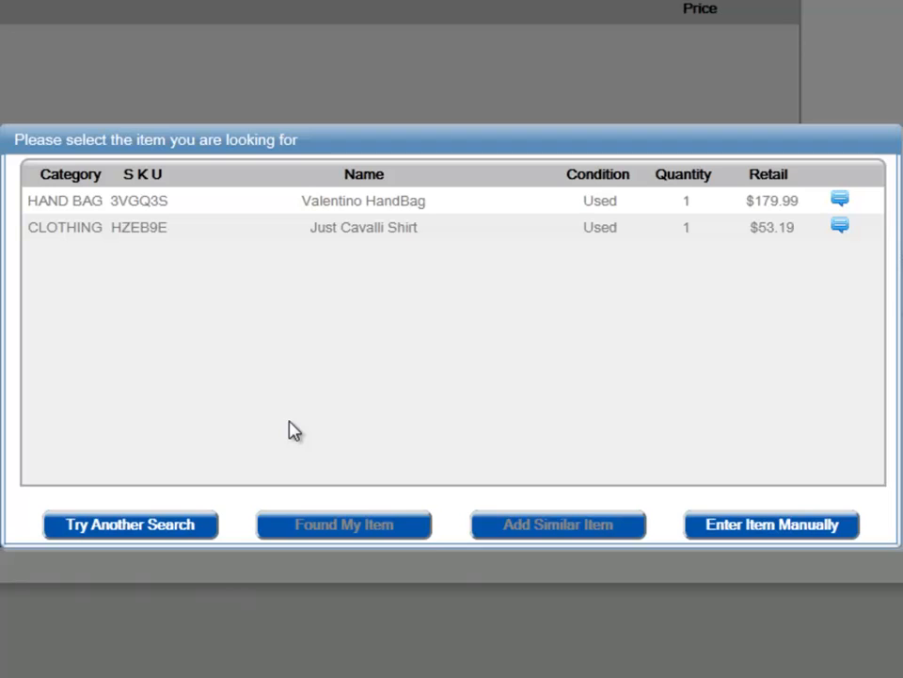
click(462, 206)
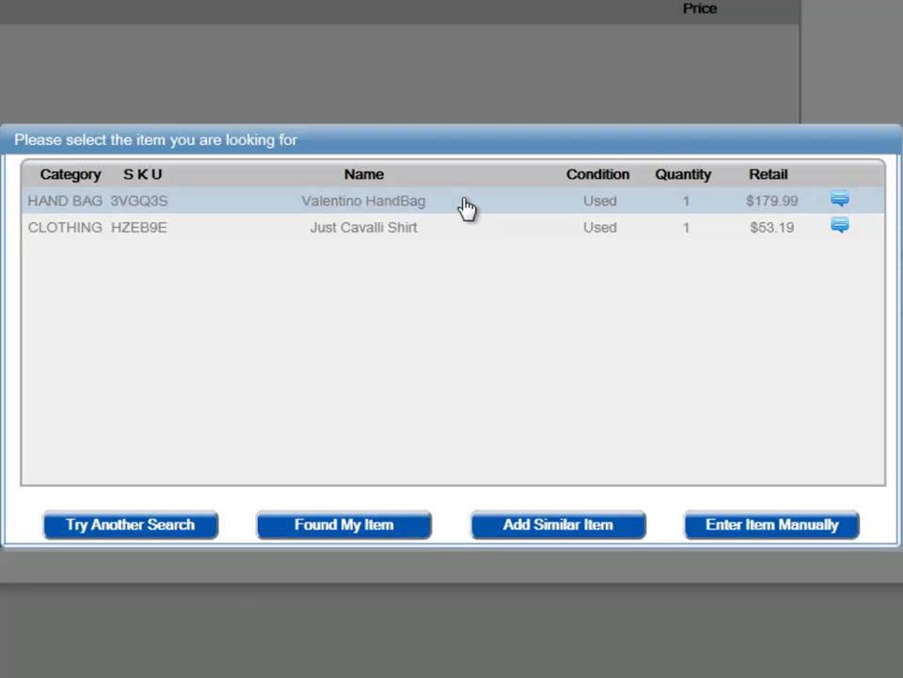
mouse_move(843, 206)
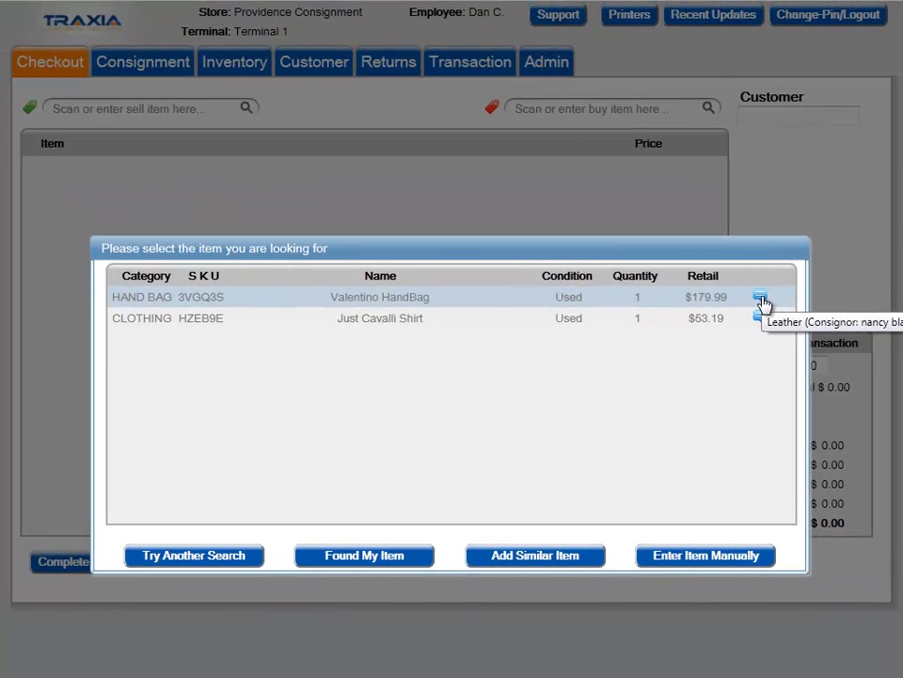
mouse_move(761, 325)
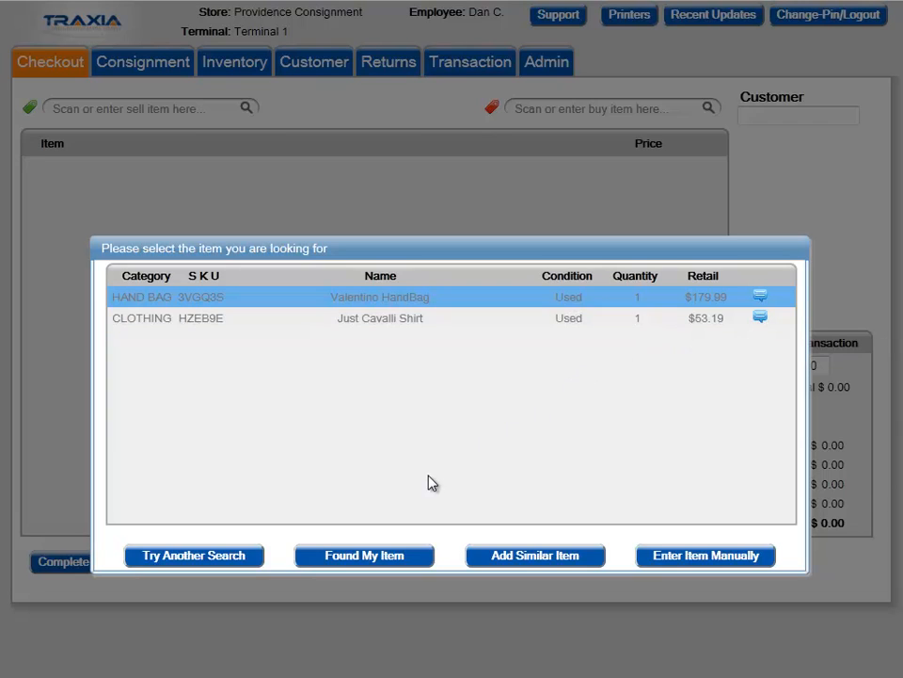
click(391, 557)
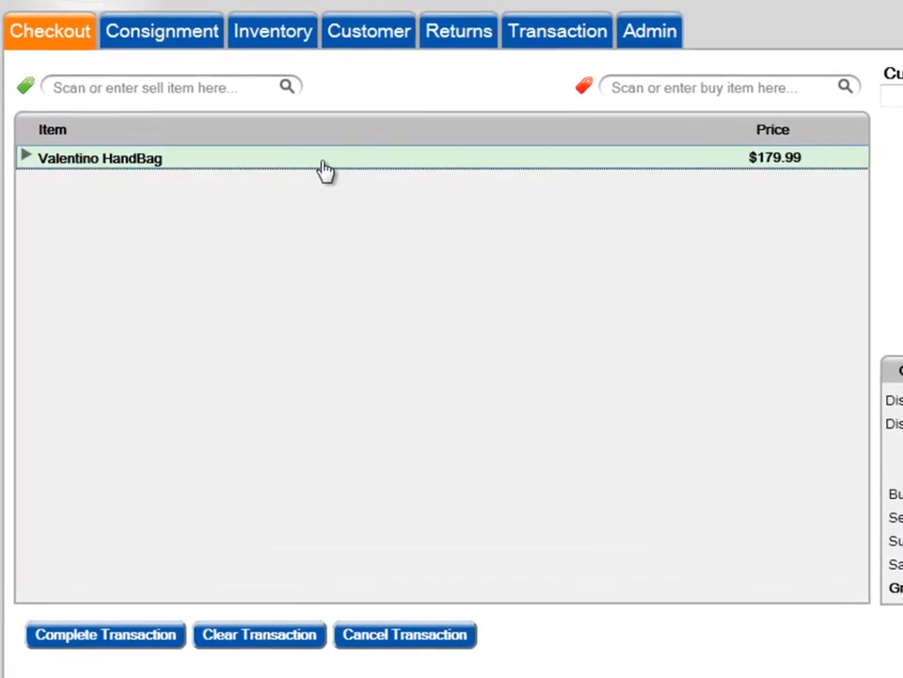
click(278, 176)
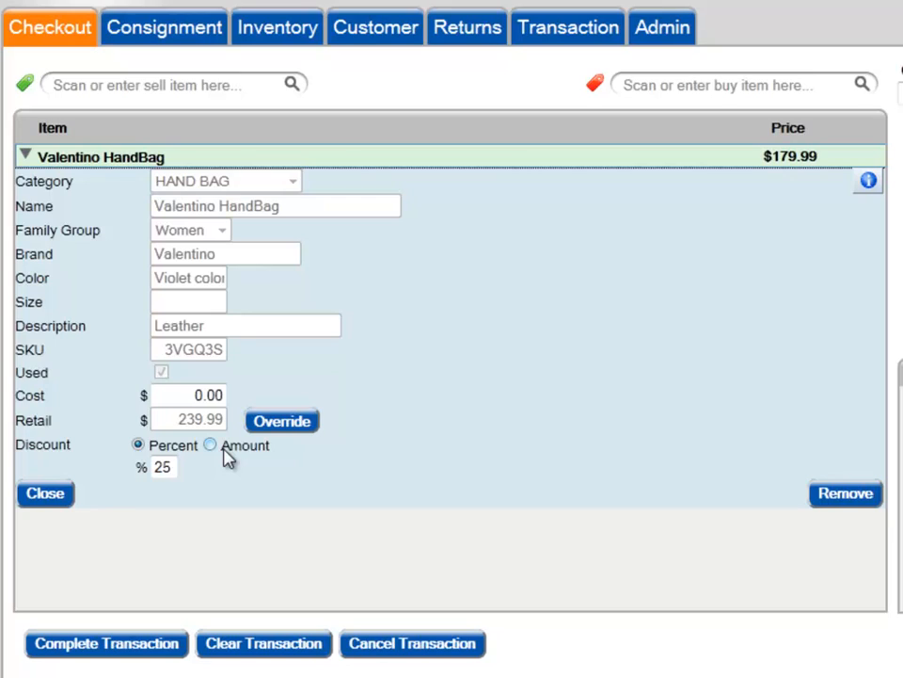
click(246, 89)
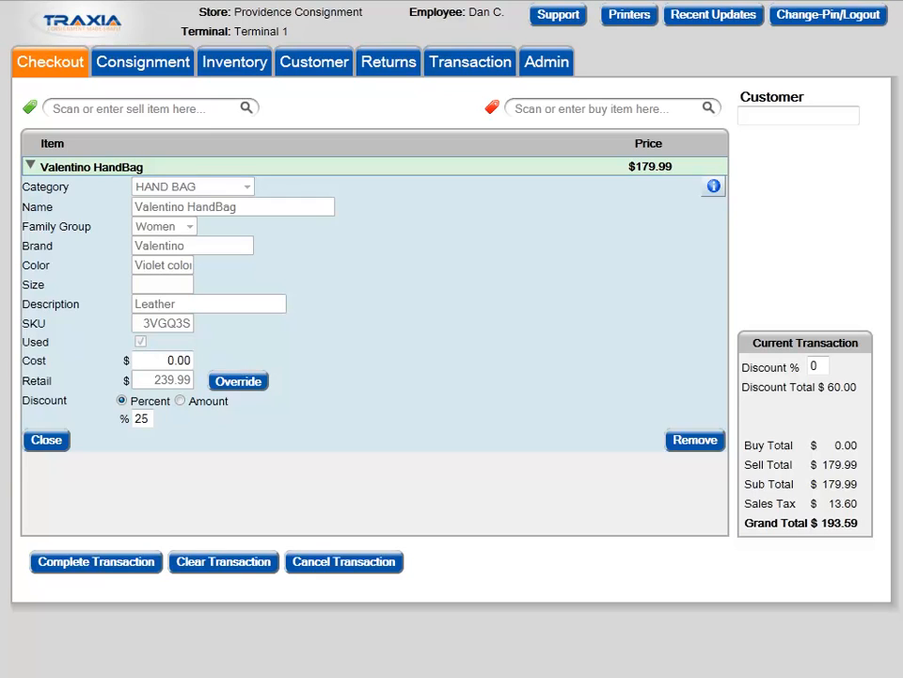
Search the buy items for "fossil" and choose to enter the item manually instead of using the listed shirt.
click(530, 109)
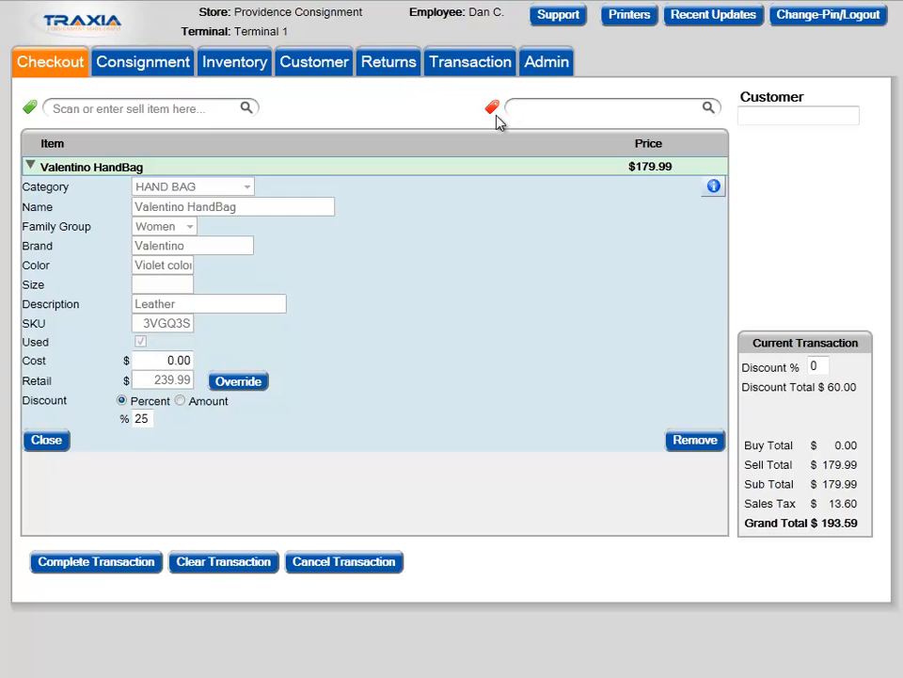
text(fossil)
key(Return)
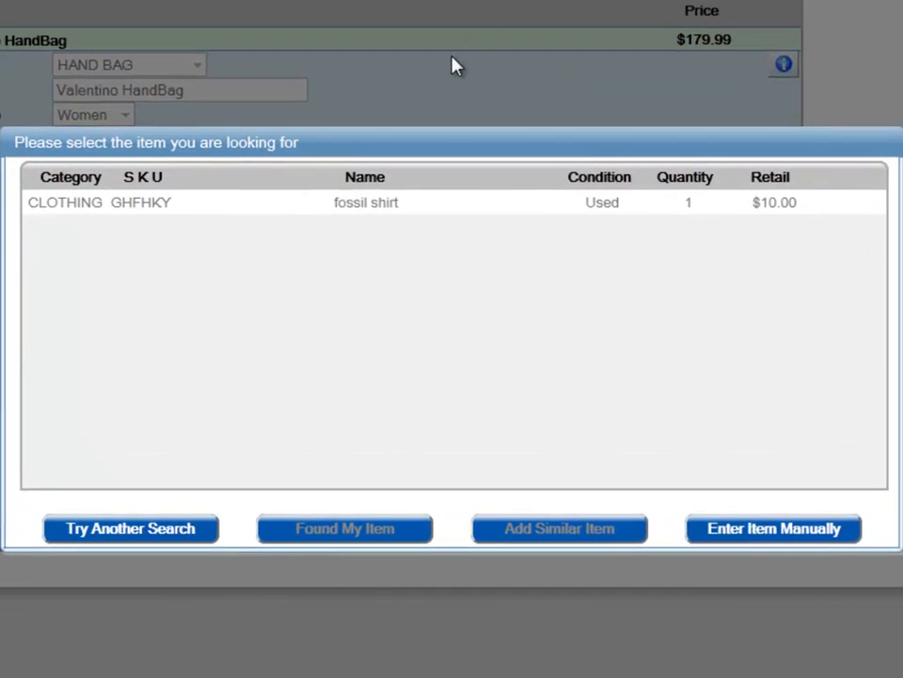
click(439, 210)
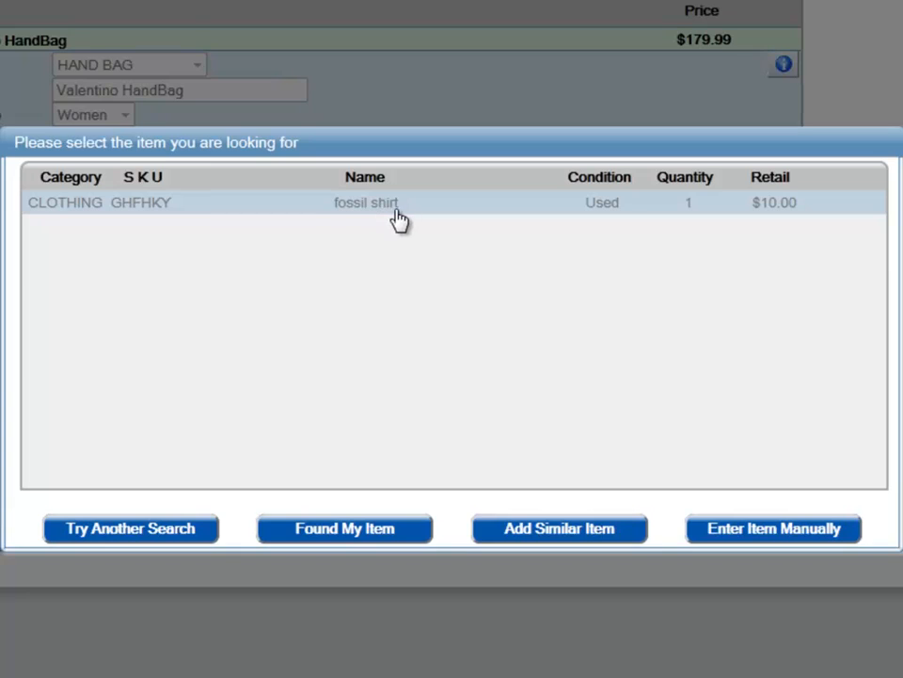
click(357, 211)
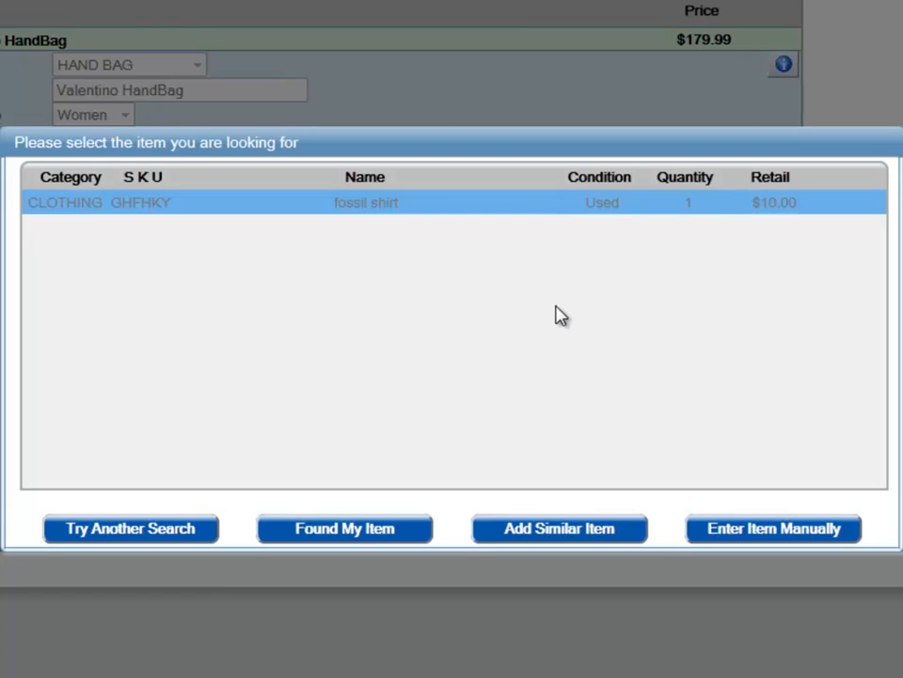
click(731, 538)
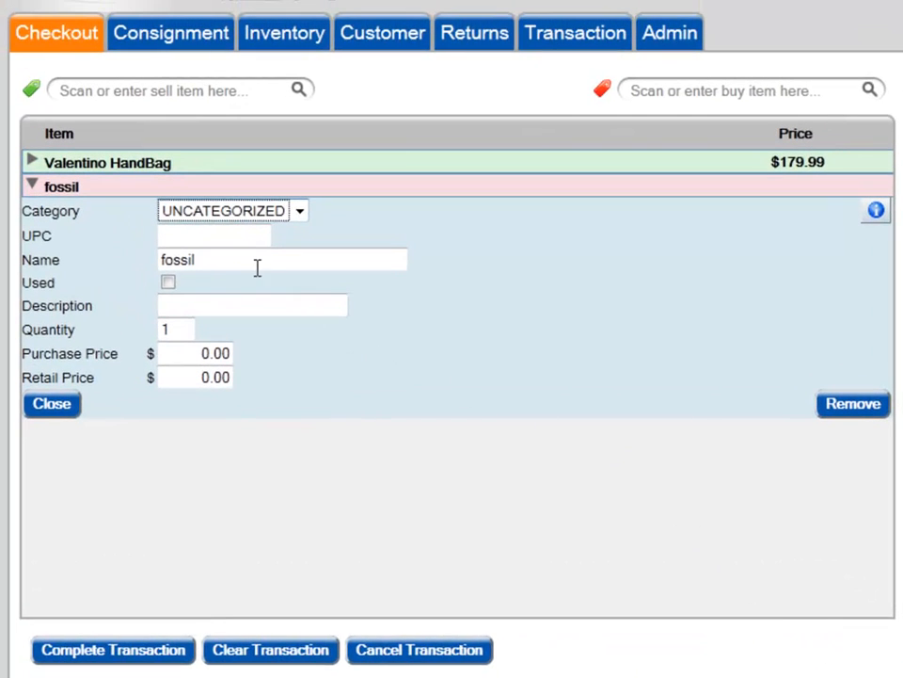
Set the fossil buy item's category to ACCESSORIES, its name to "fossil watch" and its description to "green".
click(300, 214)
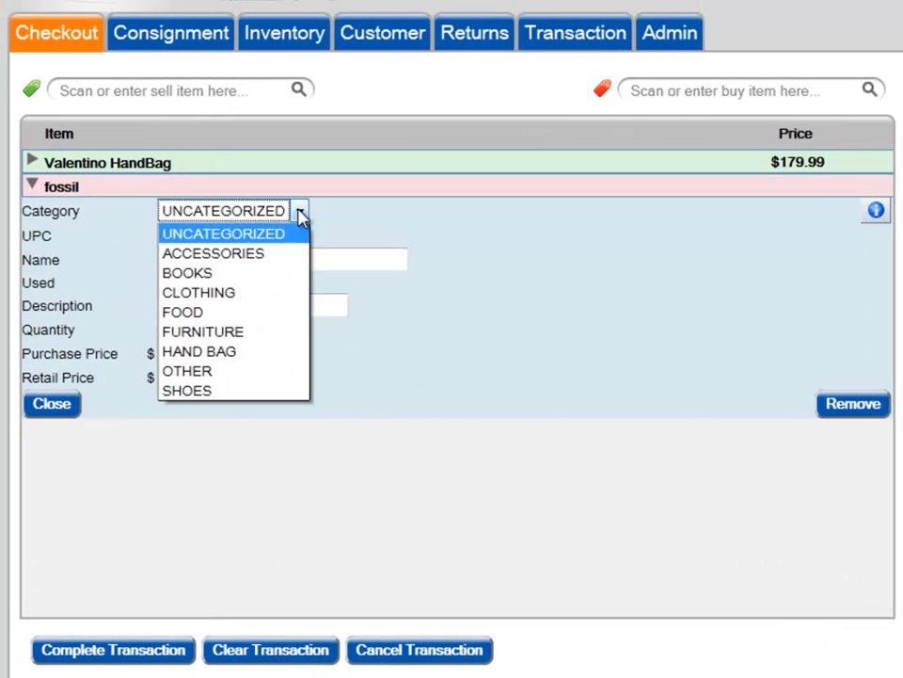
click(258, 267)
click(248, 258)
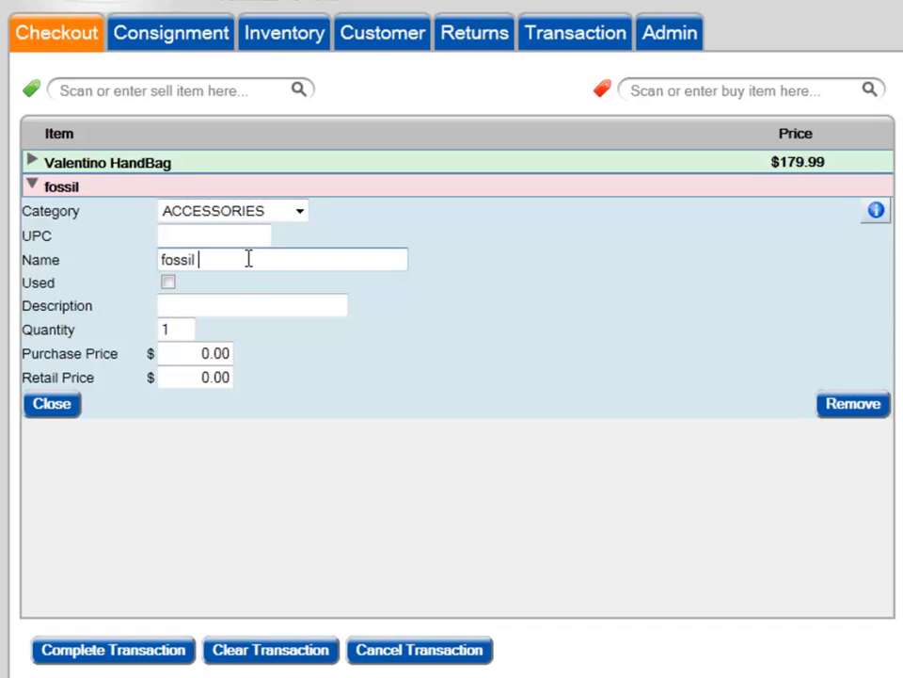
text(watch)
click(193, 308)
text(gre)
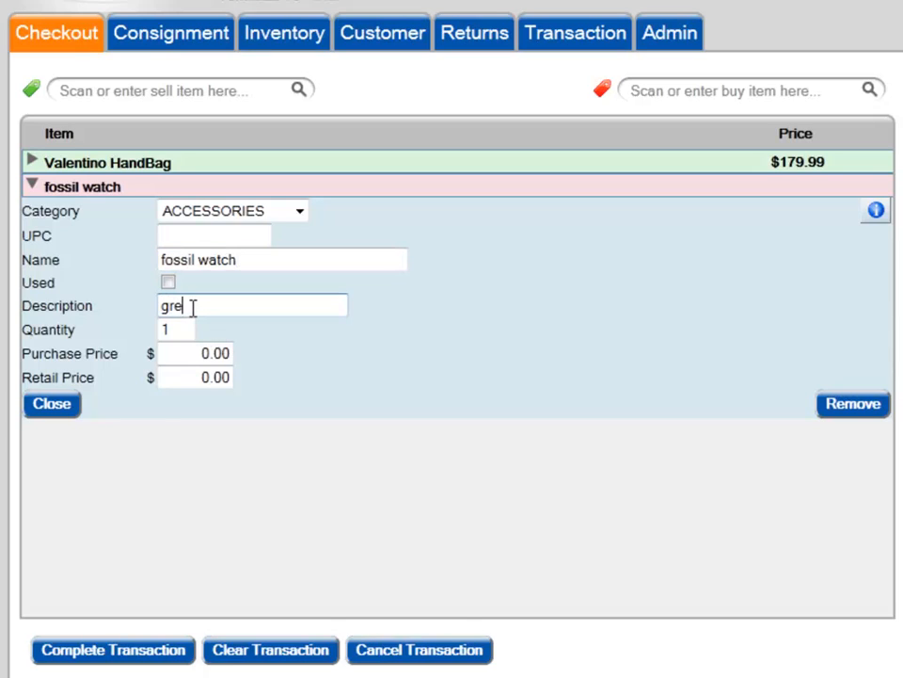
text(en)
Set the fossil watch's quantity to 2, purchase price to $15.00 and retail price to $59.00.
drag(175, 328, 153, 341)
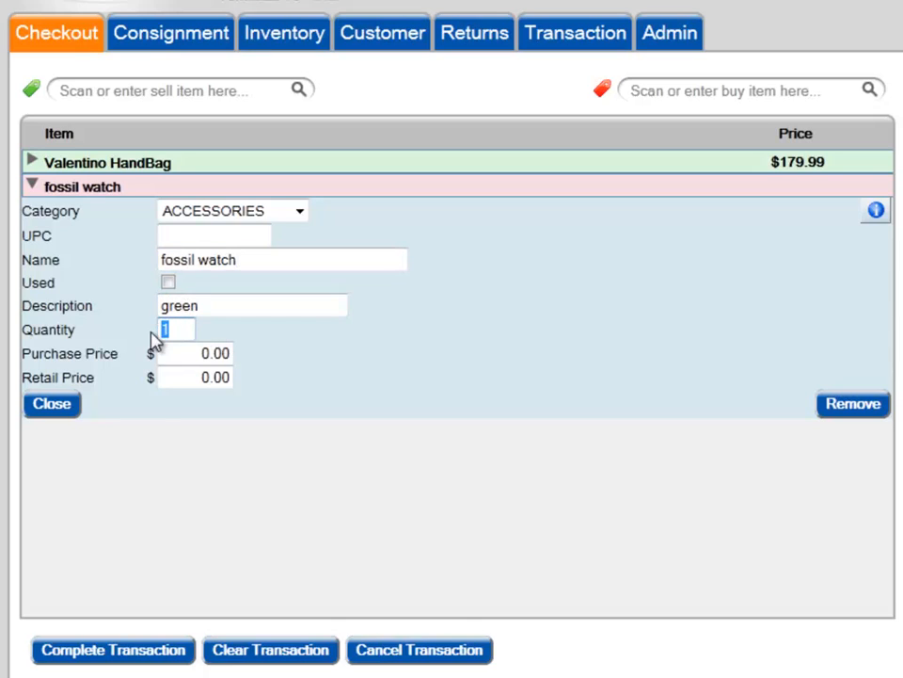
text(2)
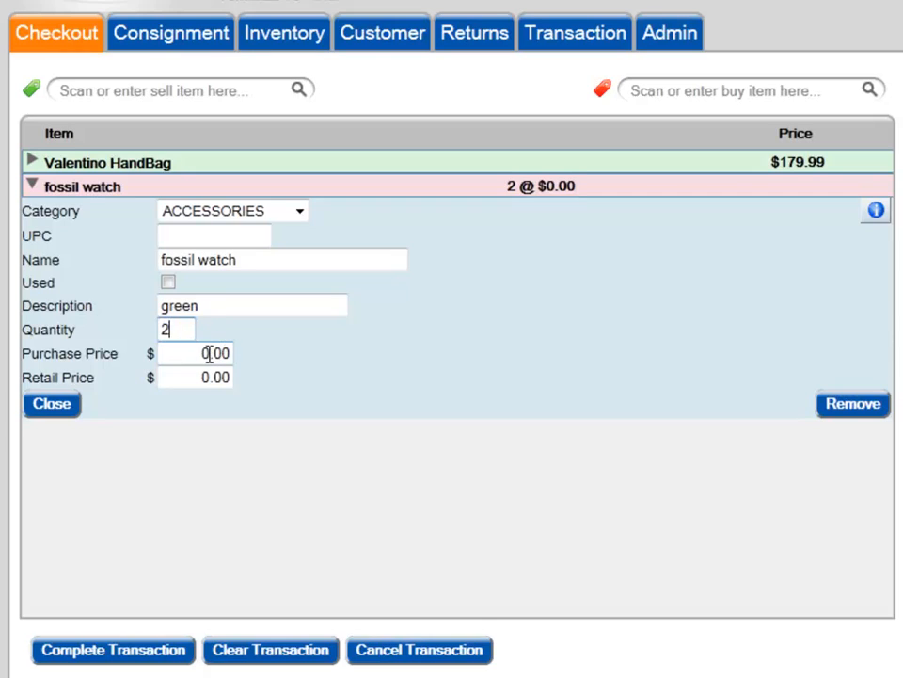
drag(209, 353, 199, 352)
text(15)
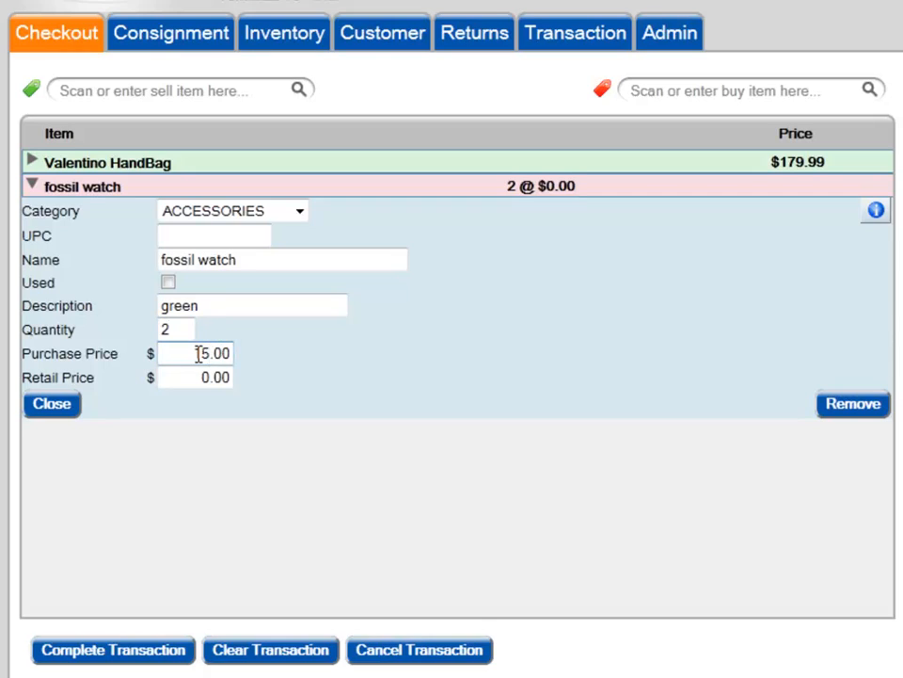
drag(206, 377, 185, 378)
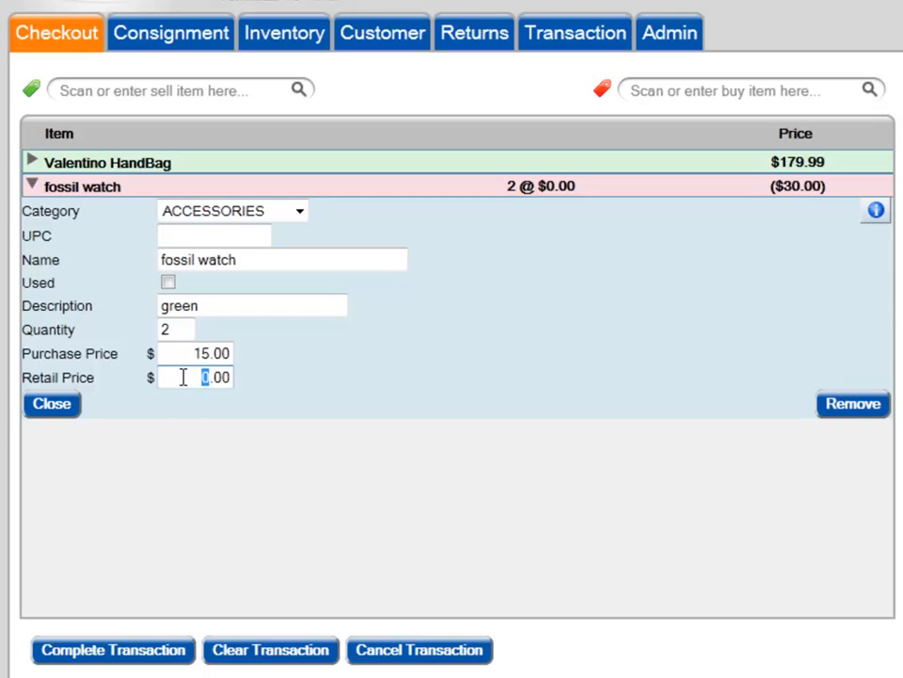
text(59)
key(Right)
click(642, 94)
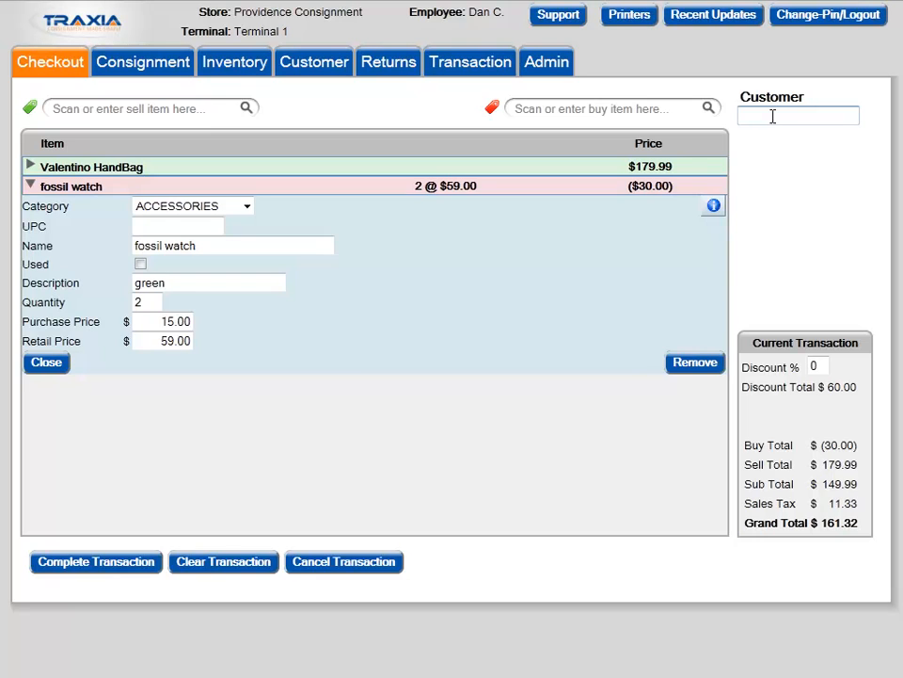
Look up customers with "a", attach the first suggested customer to the transaction and proceed to payment.
text(a)
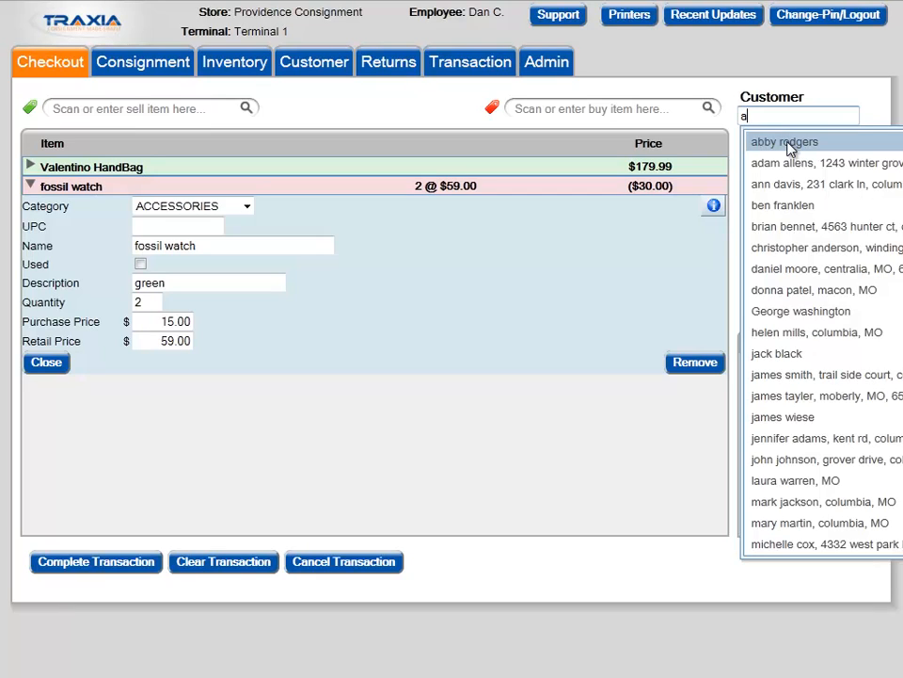
click(789, 148)
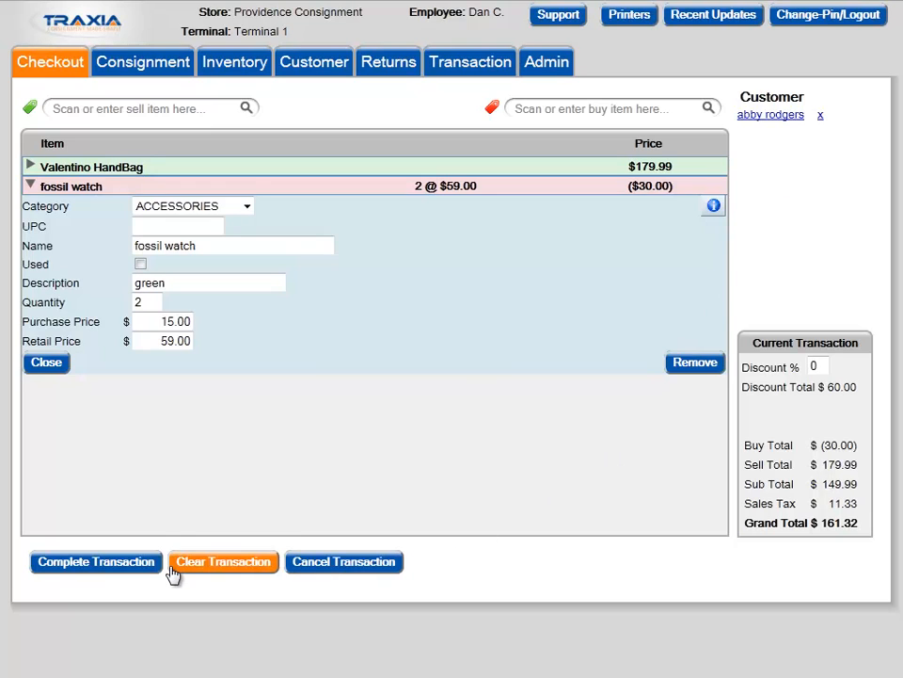
click(137, 567)
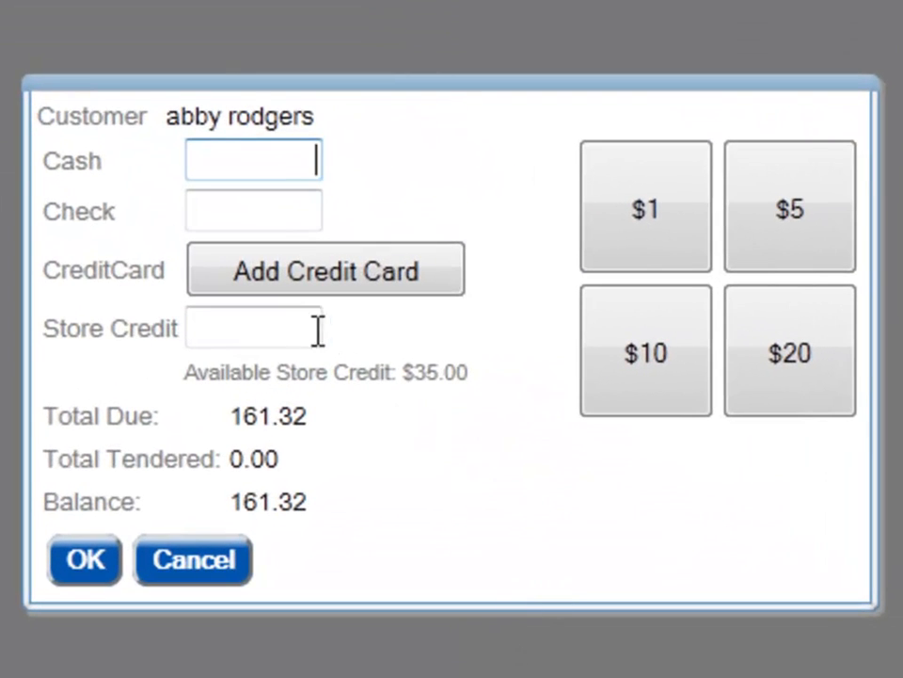
Tender $20.00 of store credit and $145.00 in cash, and submit the payment.
click(293, 326)
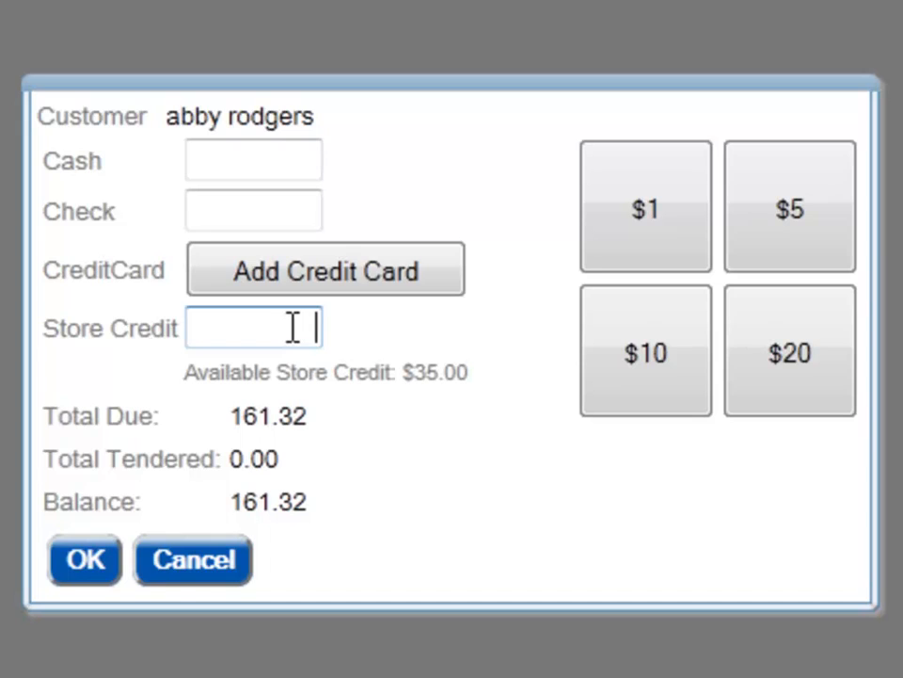
text(20)
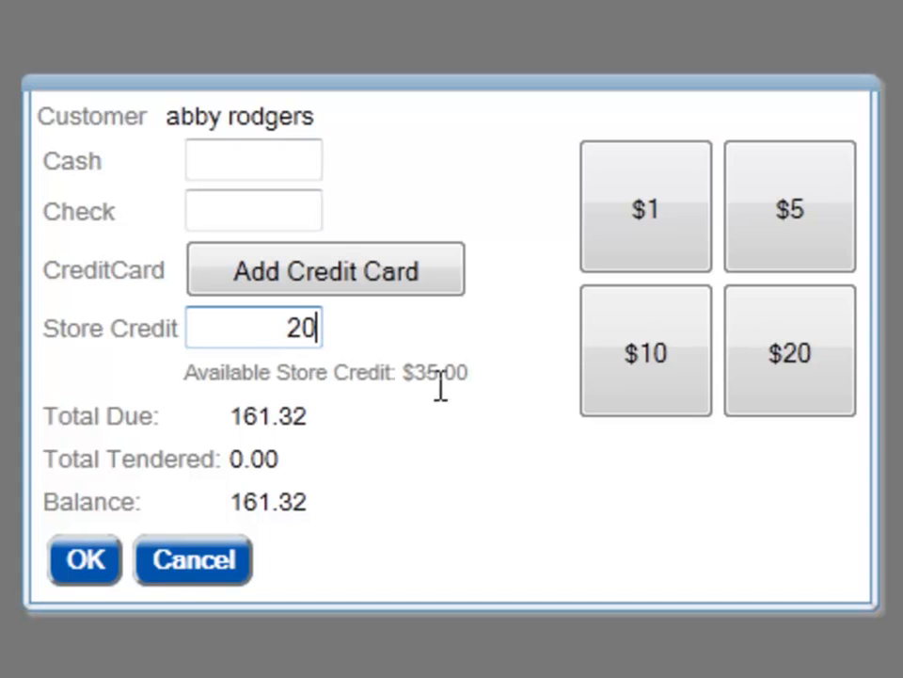
click(302, 157)
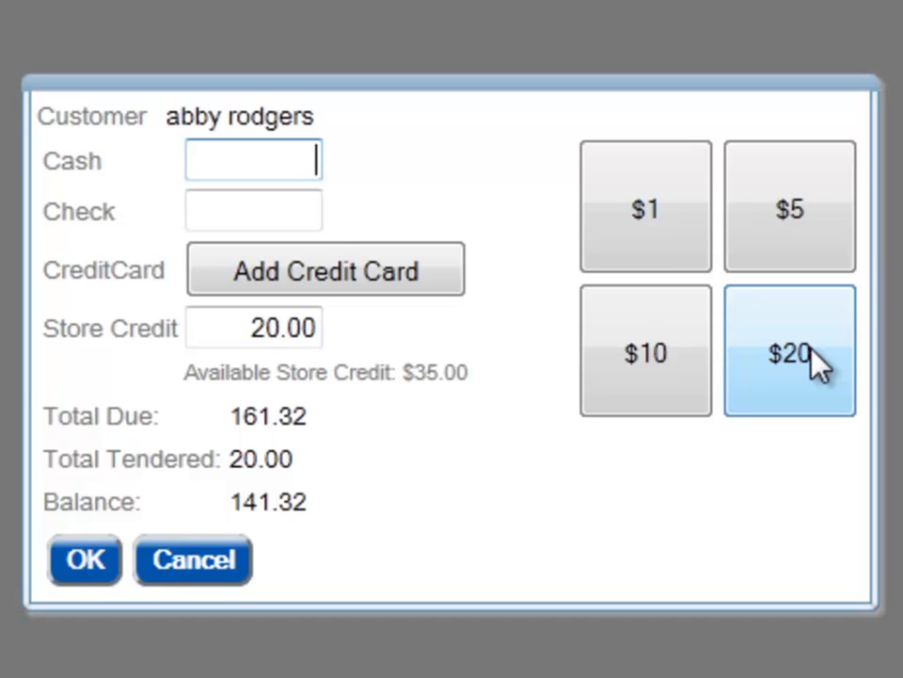
click(811, 365)
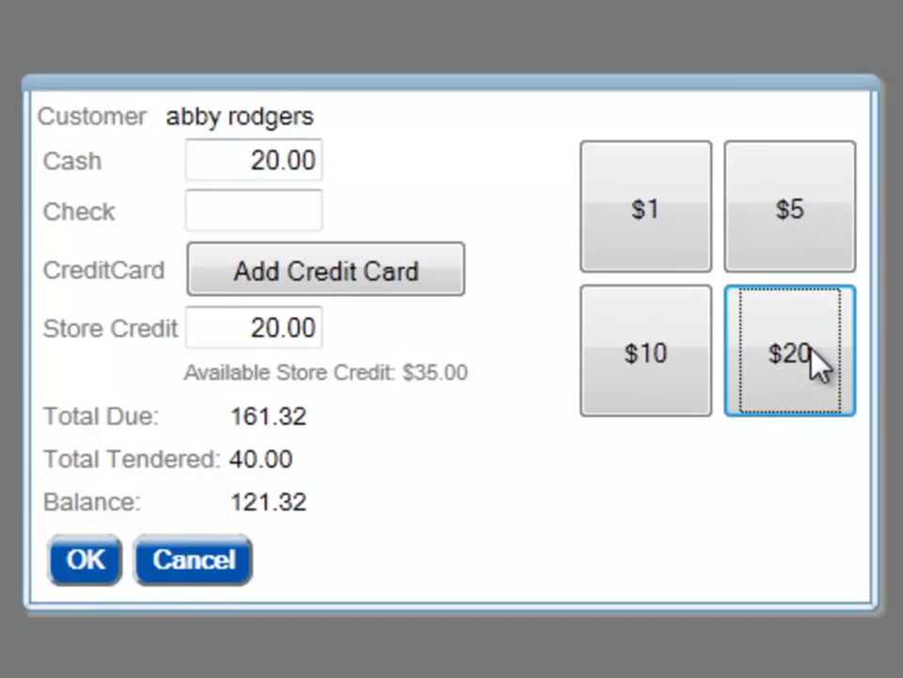
click(811, 365)
click(790, 353)
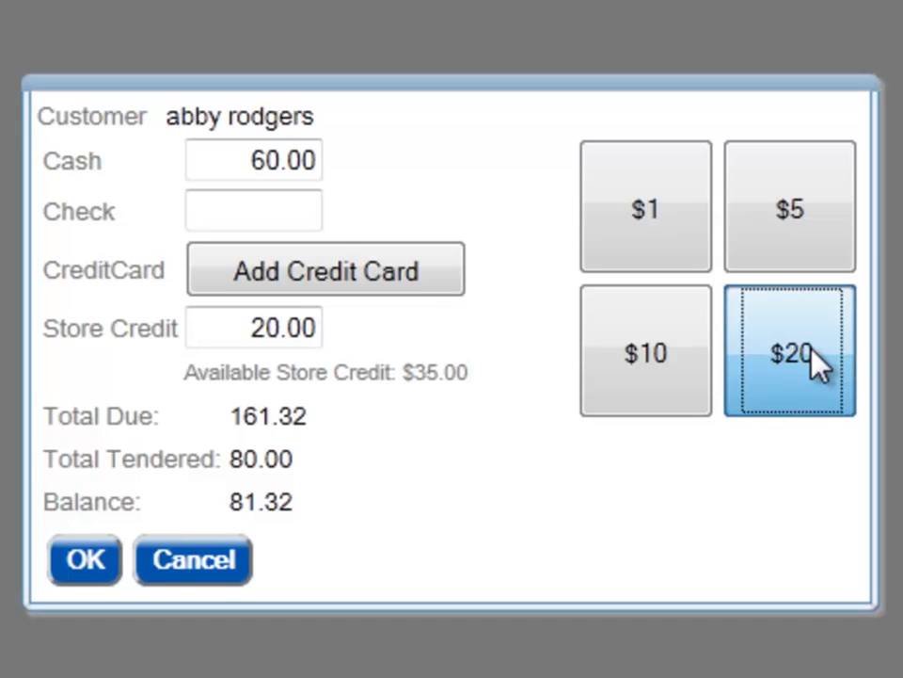
click(791, 353)
click(790, 353)
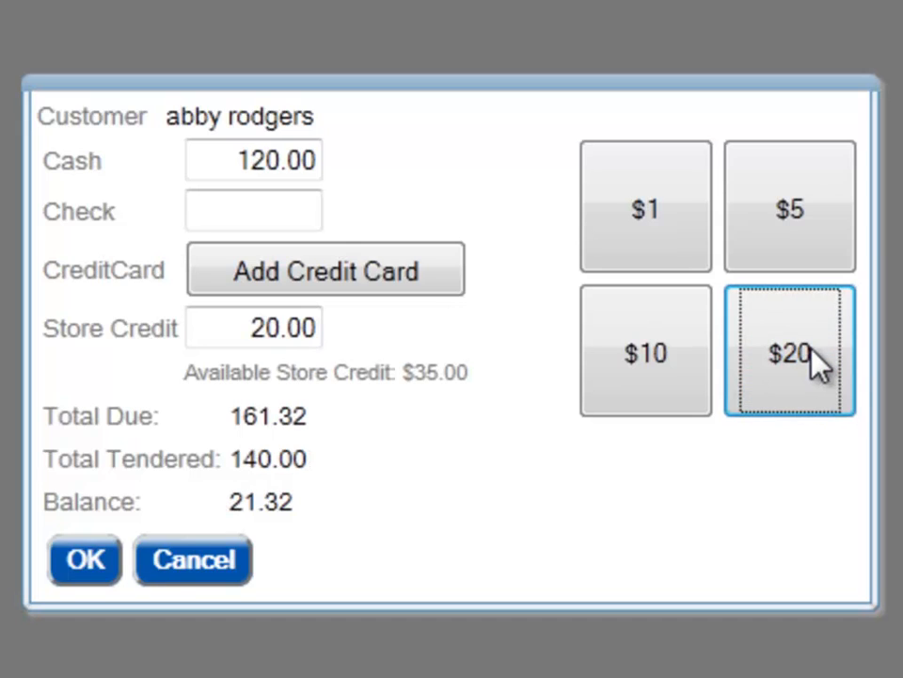
click(810, 359)
click(791, 252)
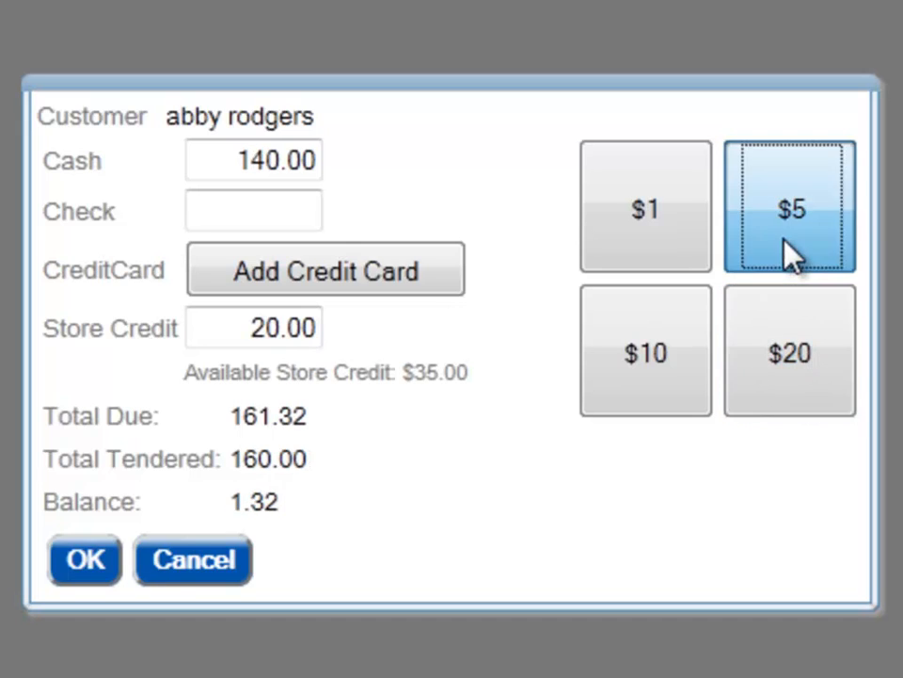
click(72, 563)
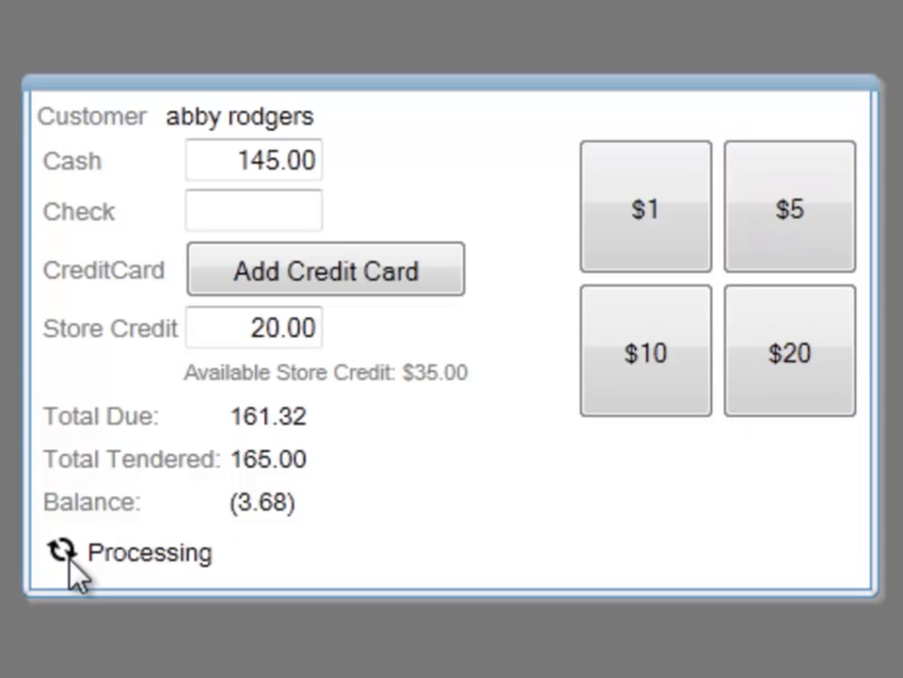